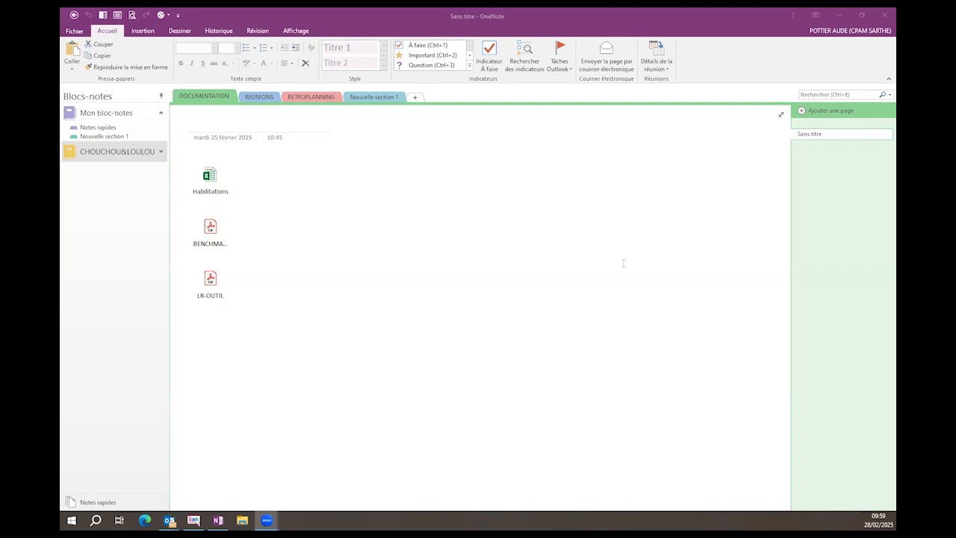
# Step: Search the notebooks for "salle" and open the TO DO LIST page from the results
pyautogui.click(817, 94)
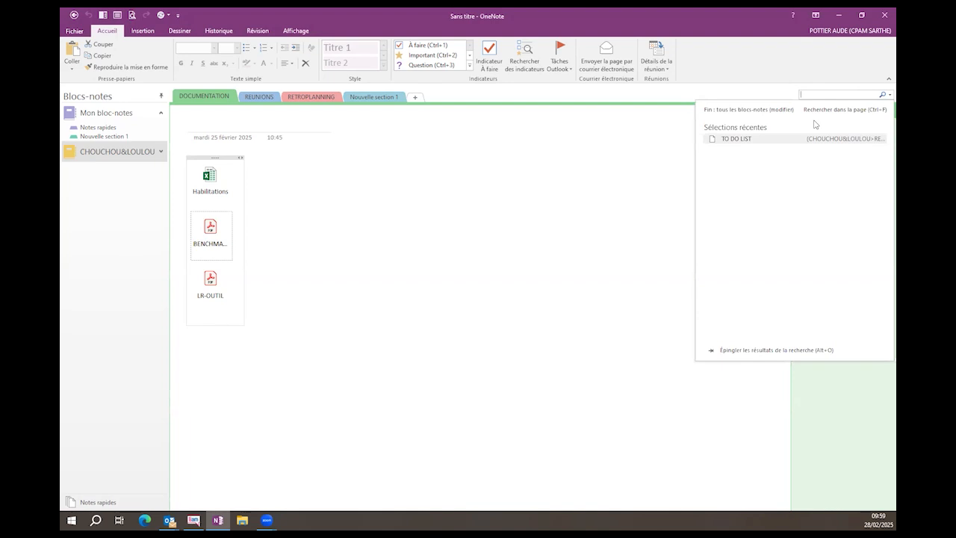
pyautogui.write('sa')
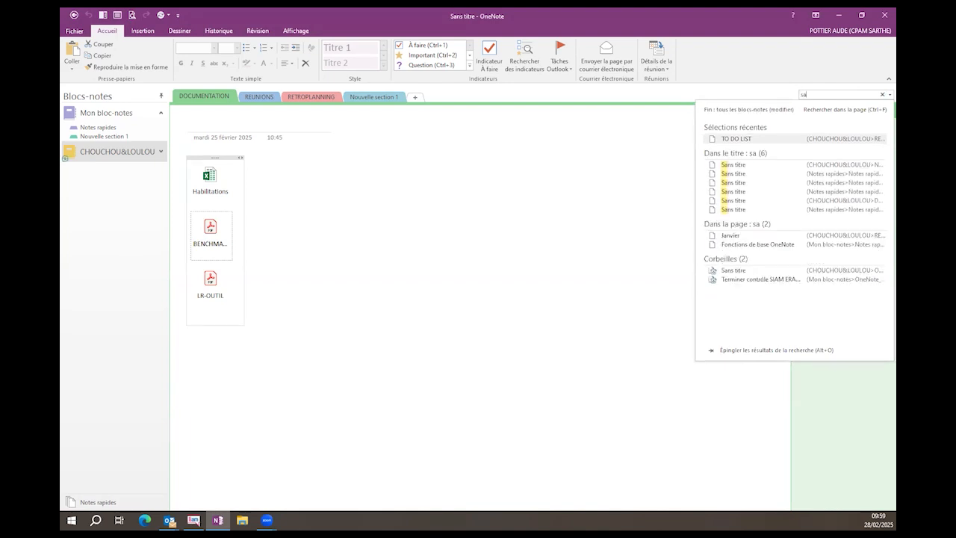
pyautogui.write('lle')
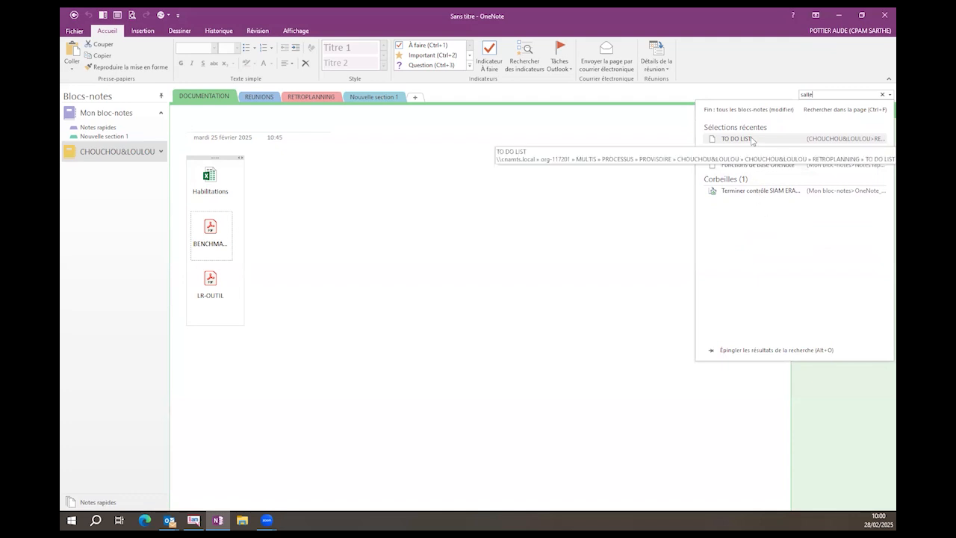
pyautogui.click(753, 140)
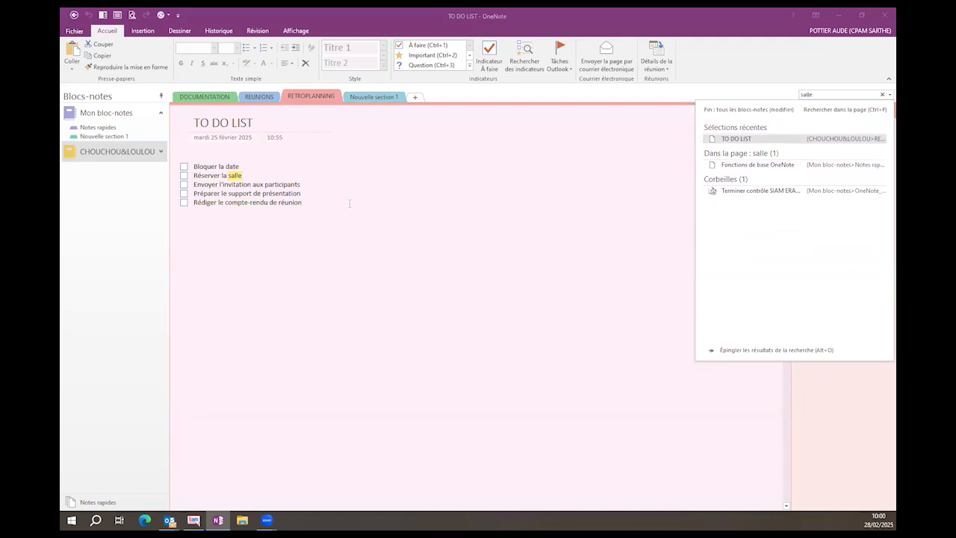
pyautogui.click(777, 110)
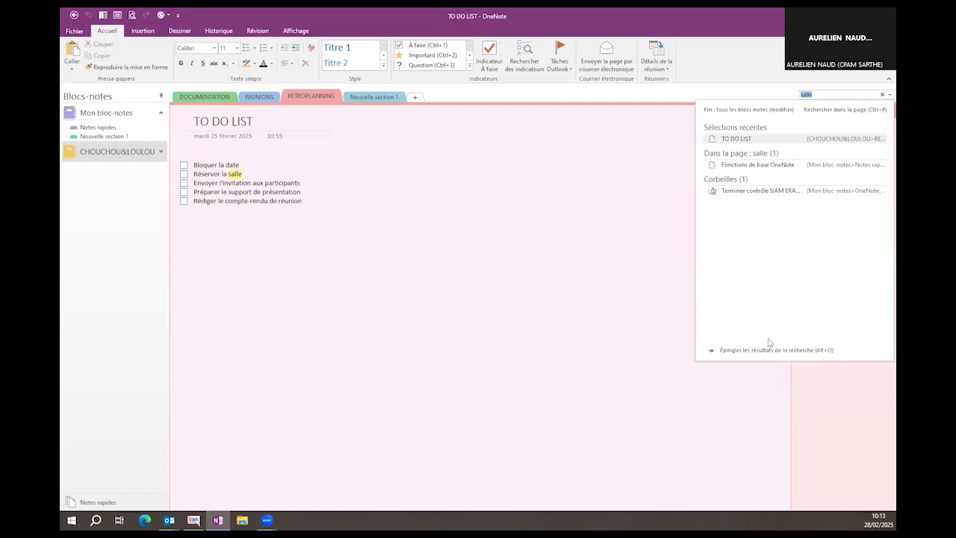
# Step: Open Nouvelle section 1 and attach the TEST email from Outlook to its untitled page
pyautogui.click(389, 100)
pyautogui.click(389, 100)
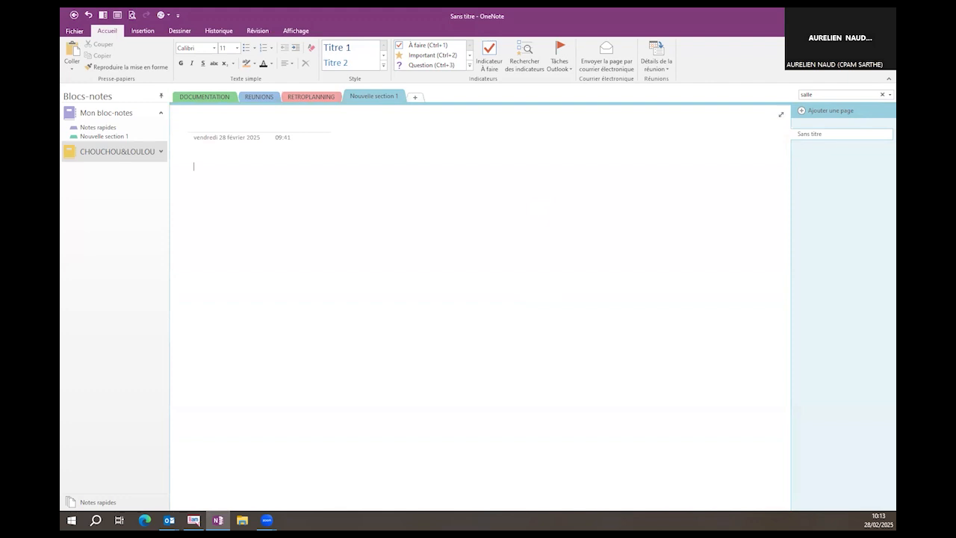
pyautogui.click(169, 521)
pyautogui.moveTo(254, 234); pyautogui.dragTo(322, 191)
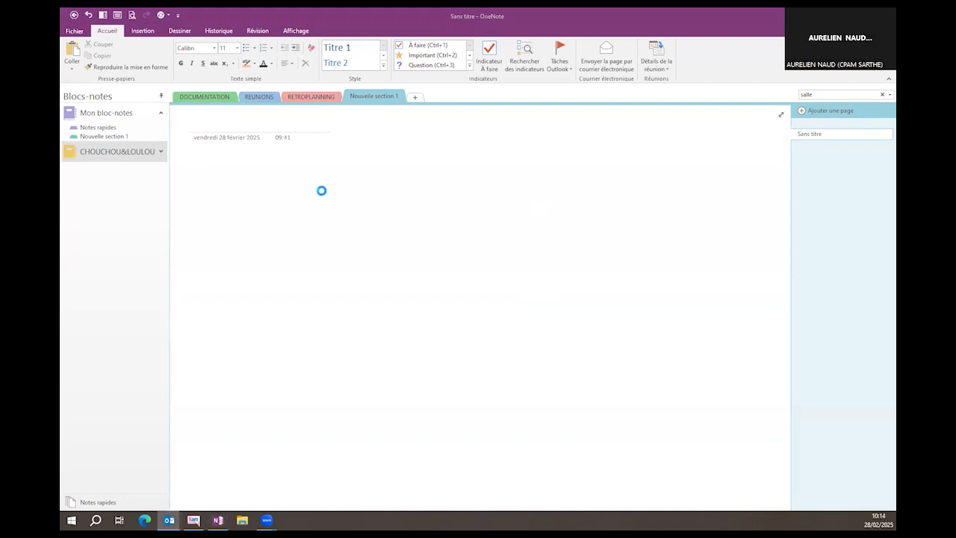
pyautogui.click(430, 206)
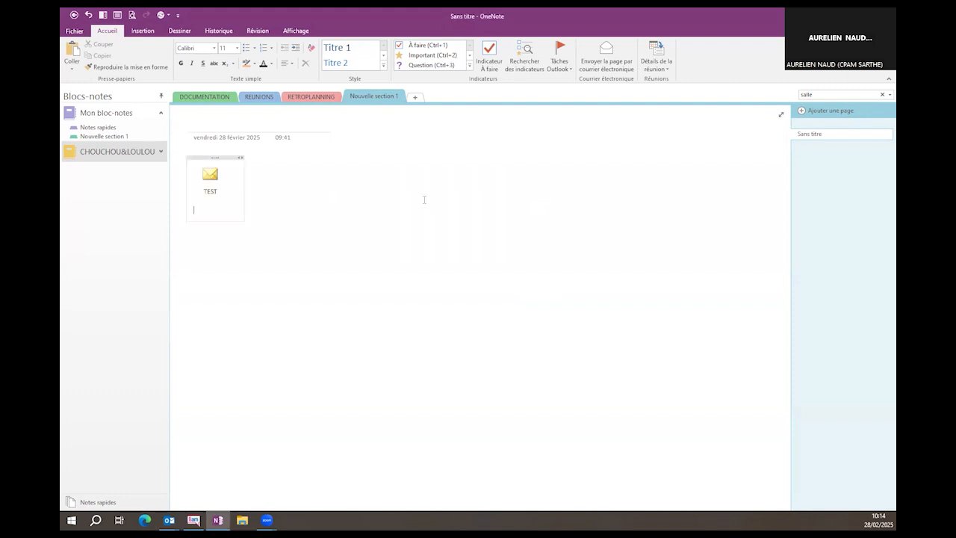
# Step: Copy the link to the RETROPLANNING section and paste it into the body of a new Outlook message
pyautogui.click(313, 97)
pyautogui.rightClick(316, 102)
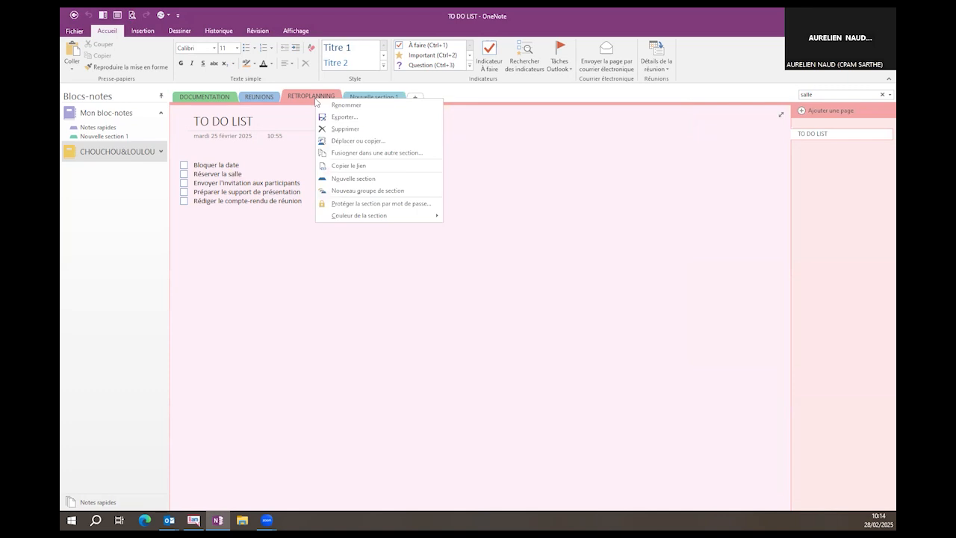
pyautogui.click(331, 166)
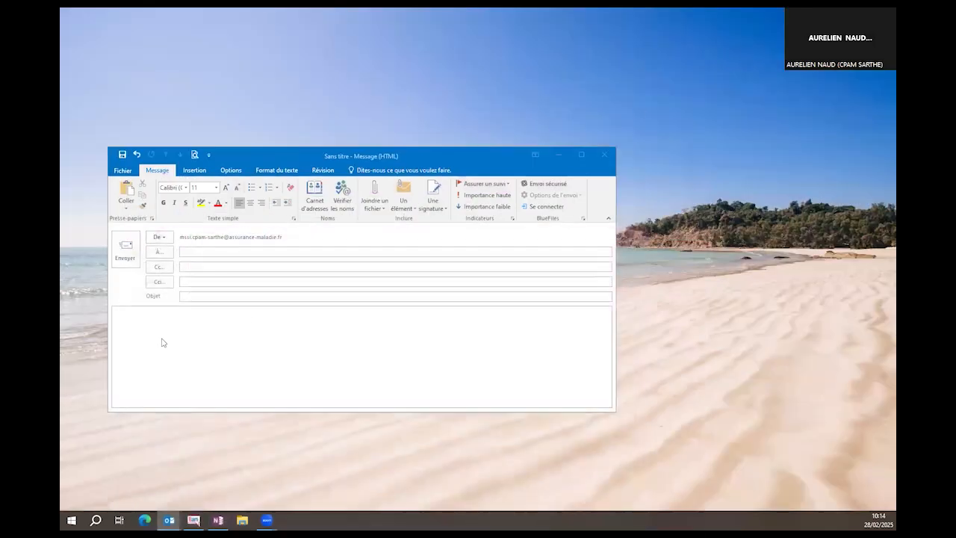
pyautogui.rightClick(151, 322)
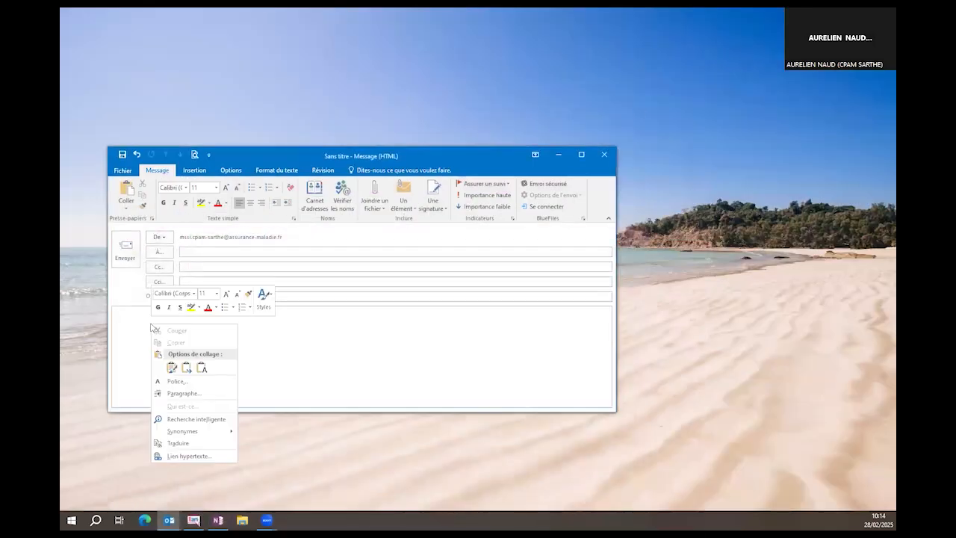
pyautogui.click(171, 368)
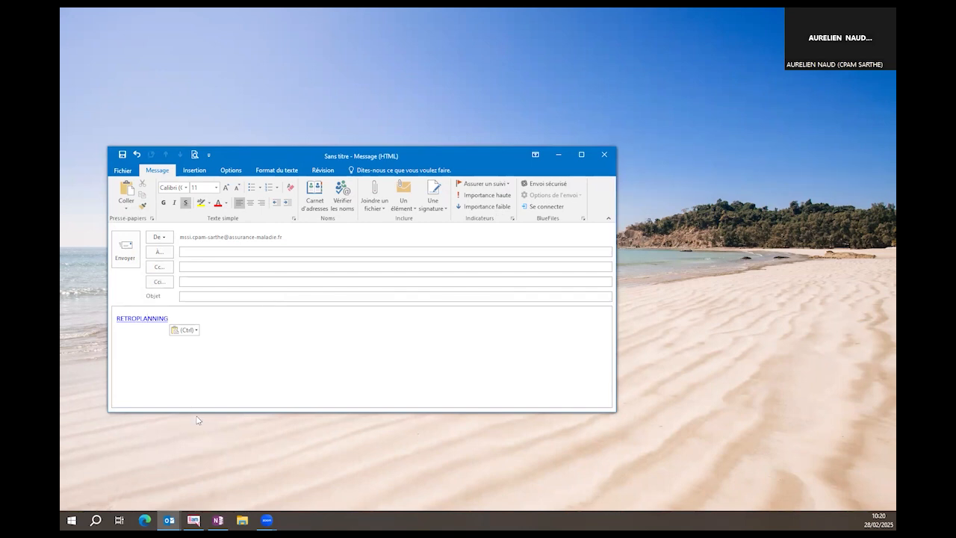
# Step: Switch back to OneNote and add a section named MANAGEMENT to the CHOUCHOU&LOULOU notebook
pyautogui.moveTo(218, 520)
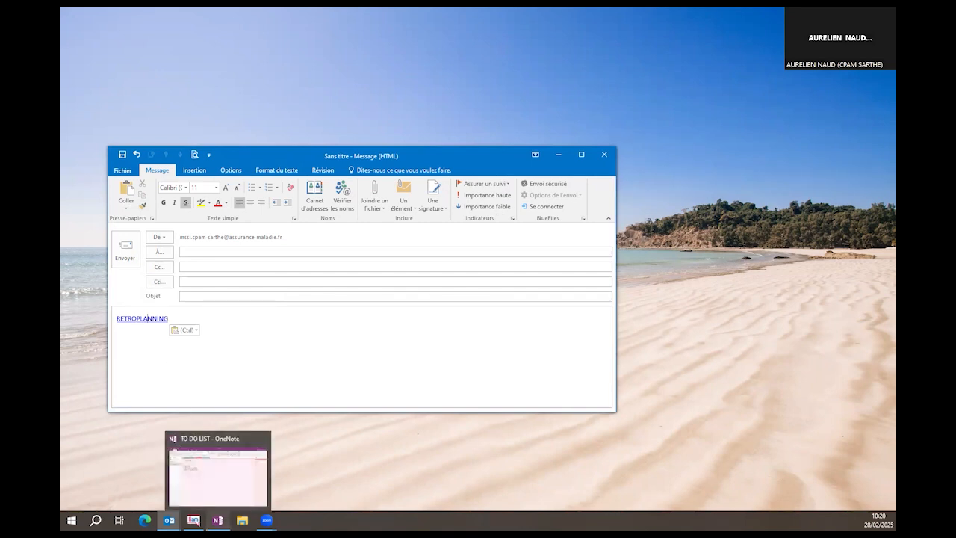
pyautogui.click(218, 471)
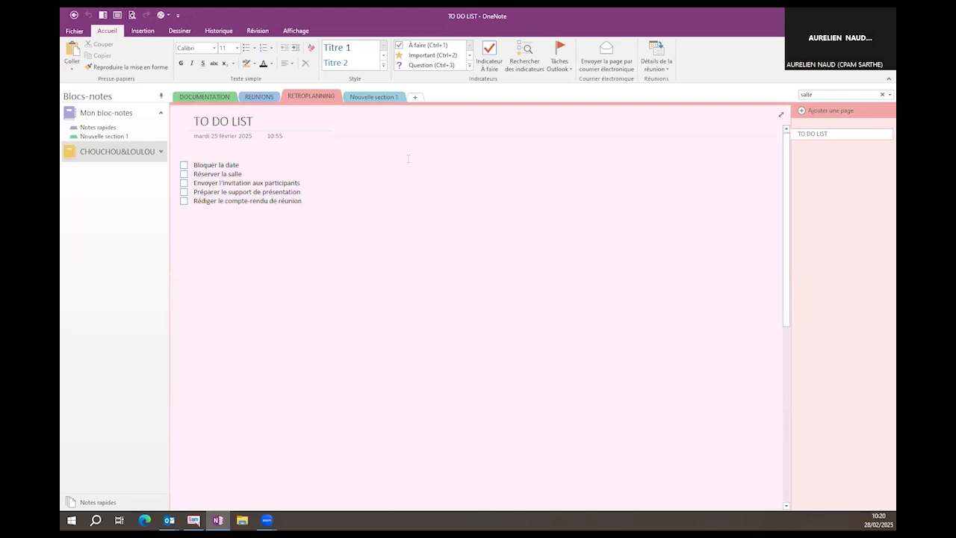
pyautogui.click(417, 98)
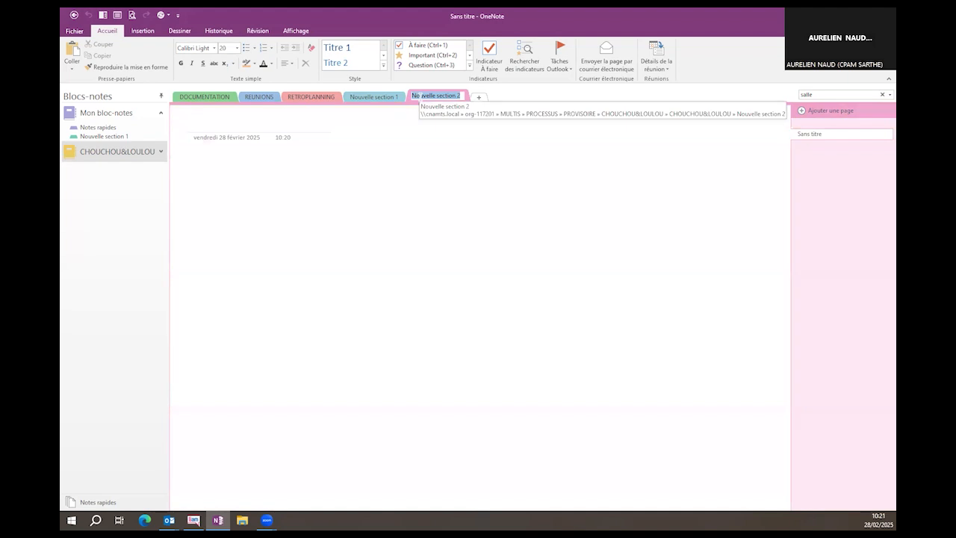
pyautogui.write('MANAGEMENT')
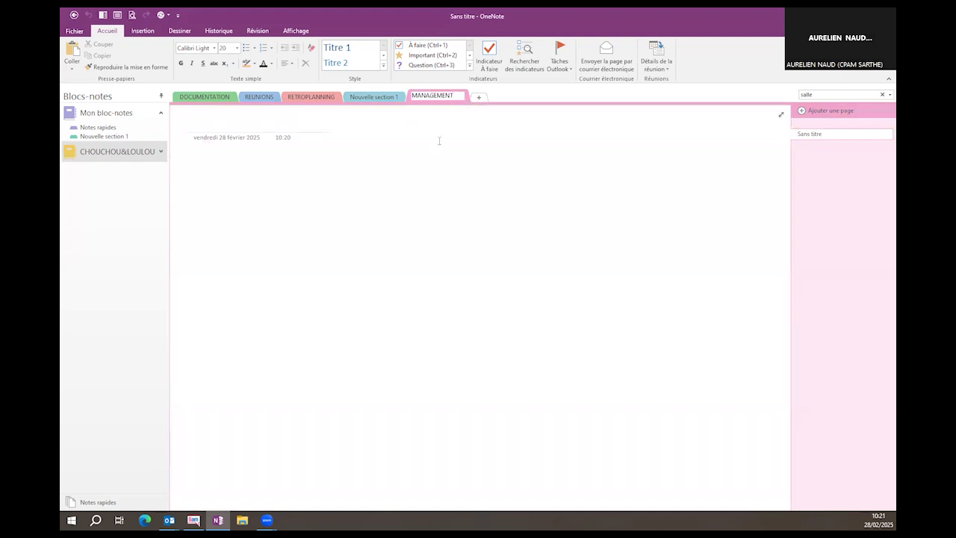
pyautogui.press('Return')
# Step: Protect the MANAGEMENT section with a password, entering and confirming the section password
pyautogui.rightClick(452, 99)
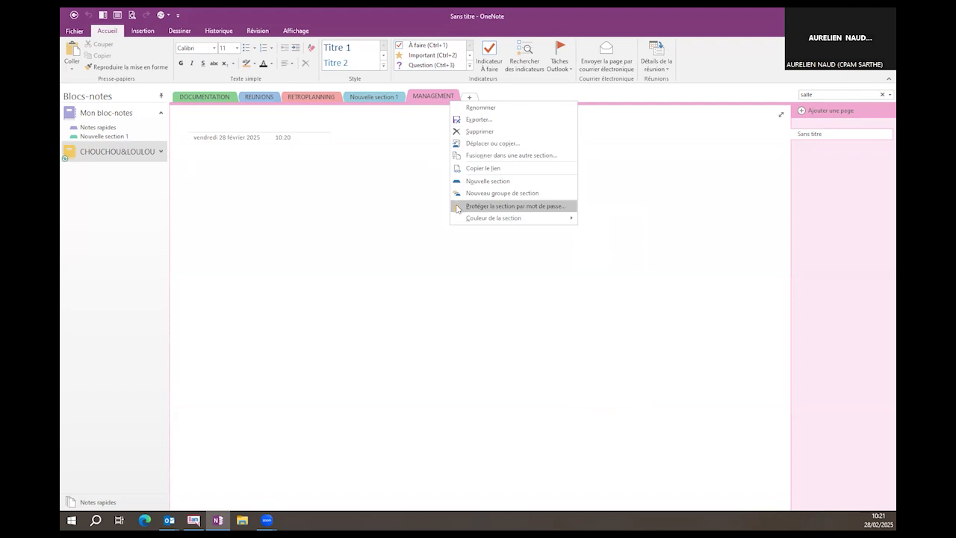
pyautogui.click(256, 32)
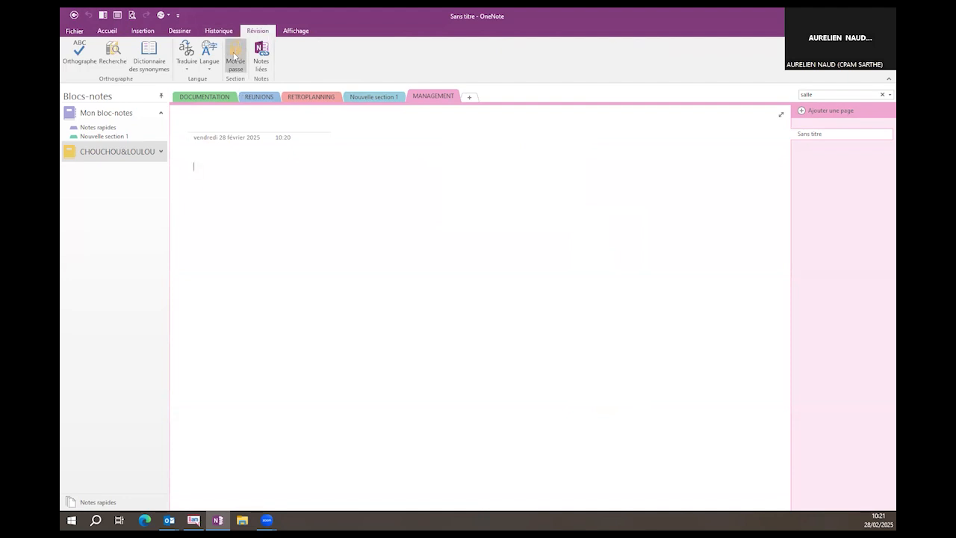
pyautogui.click(234, 57)
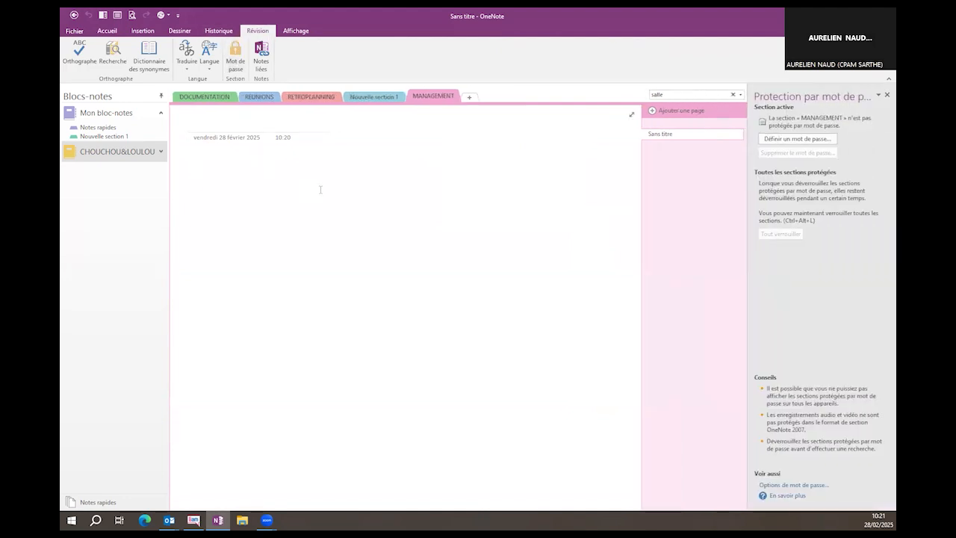
pyautogui.click(777, 140)
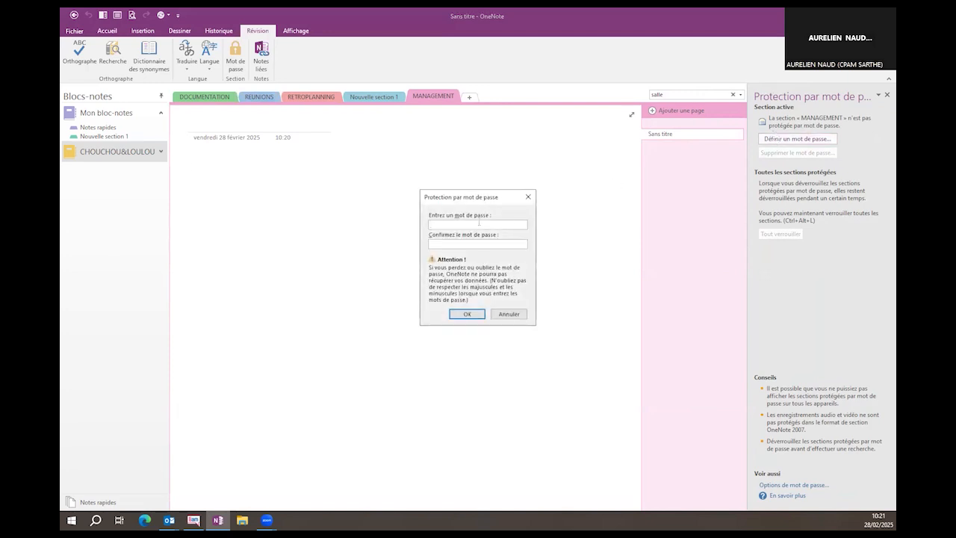
pyautogui.write('•••')
pyautogui.click(475, 244)
pyautogui.write('••••')
pyautogui.click(463, 313)
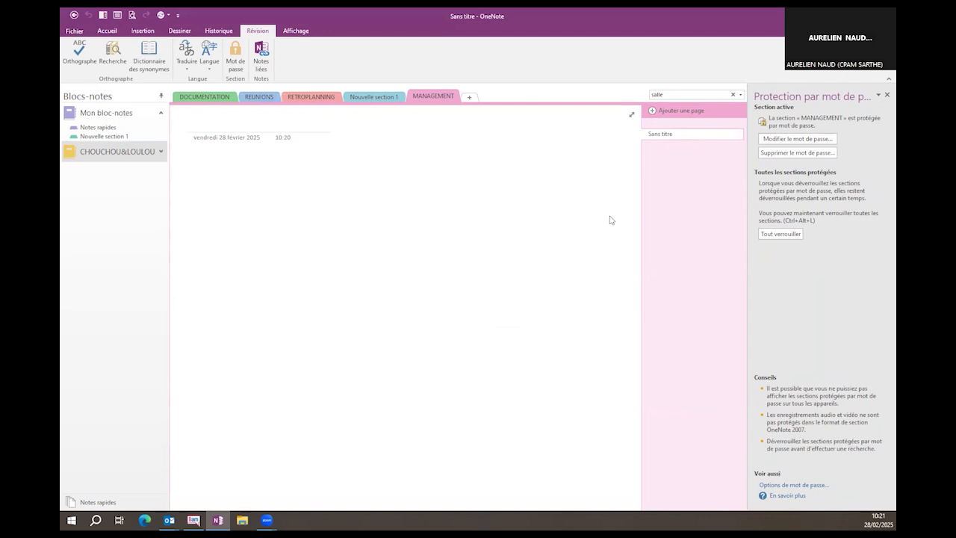
# Step: Open the password removal prompt for the MANAGEMENT section and cancel it
pyautogui.click(780, 153)
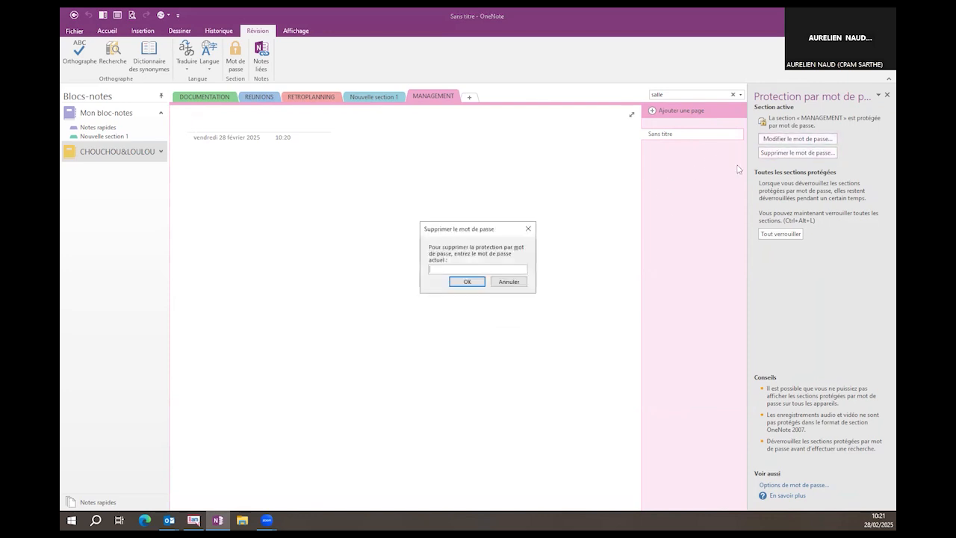
pyautogui.click(510, 281)
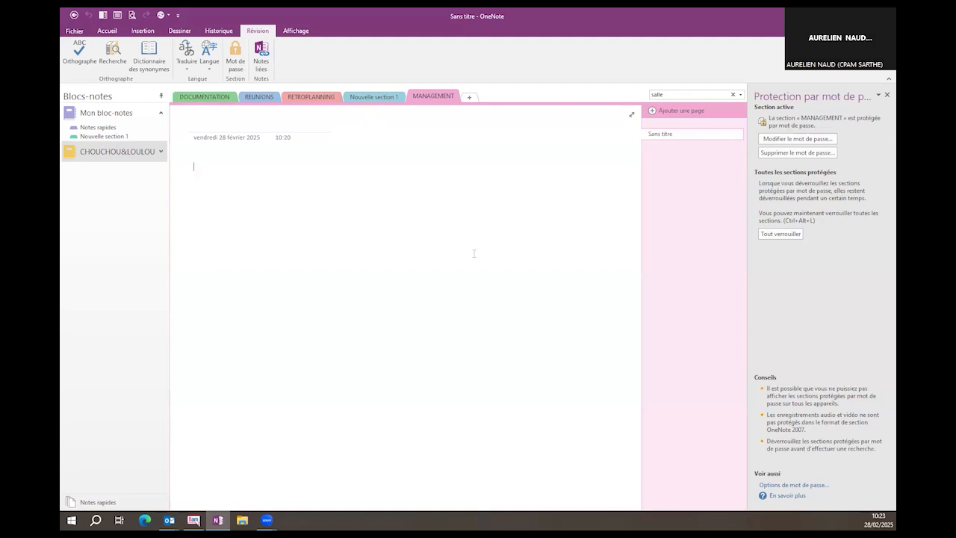
# Step: Open the CHOUCHOU&LOULOU notebook's recycle bin to view its deleted pages and sections
pyautogui.click(216, 31)
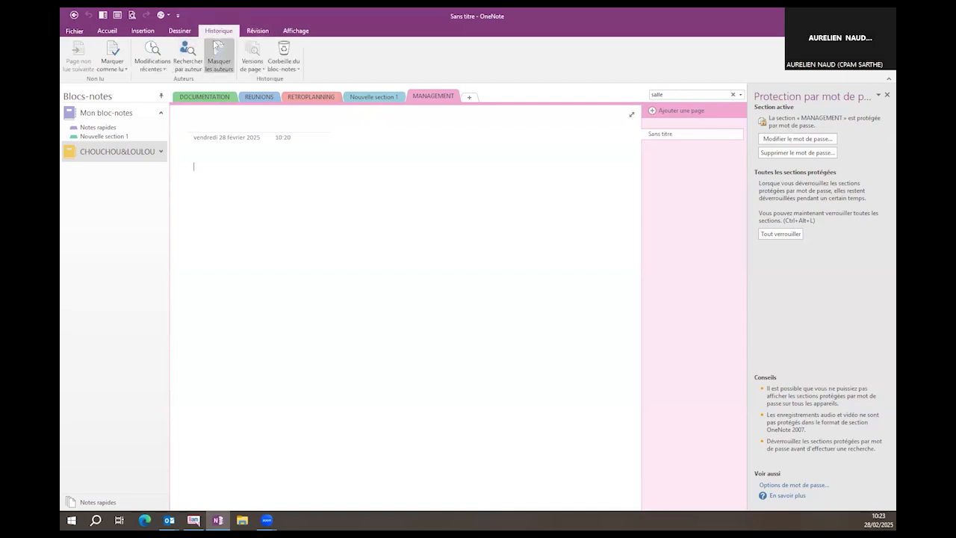
pyautogui.click(291, 63)
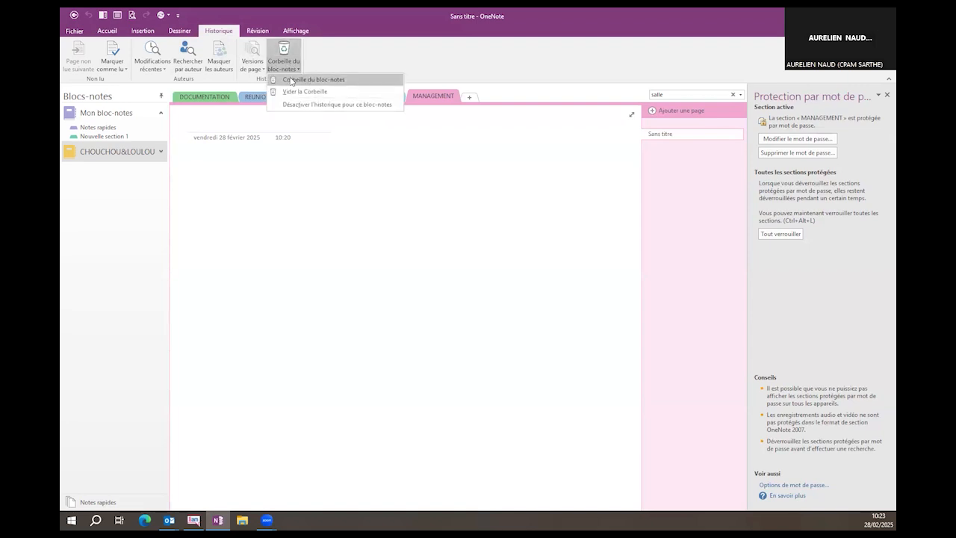
pyautogui.click(291, 80)
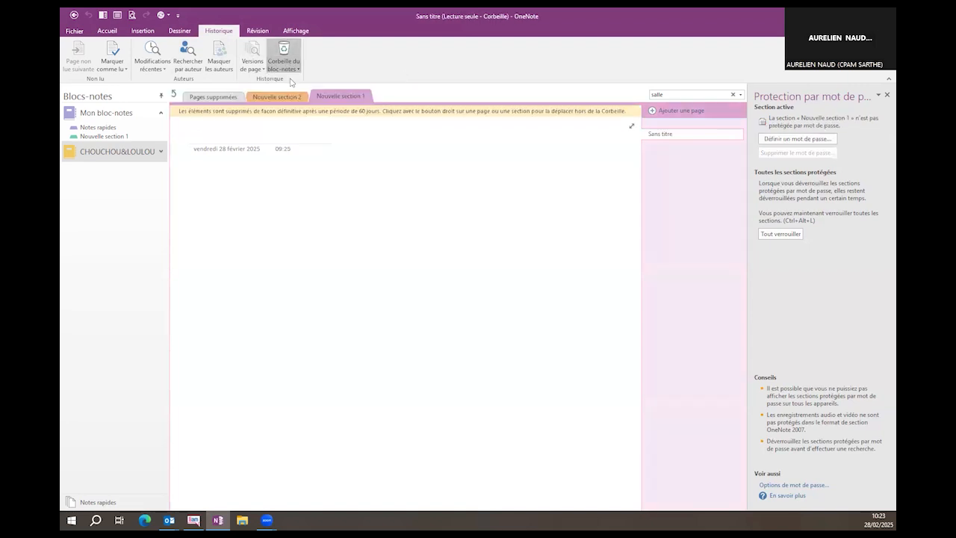